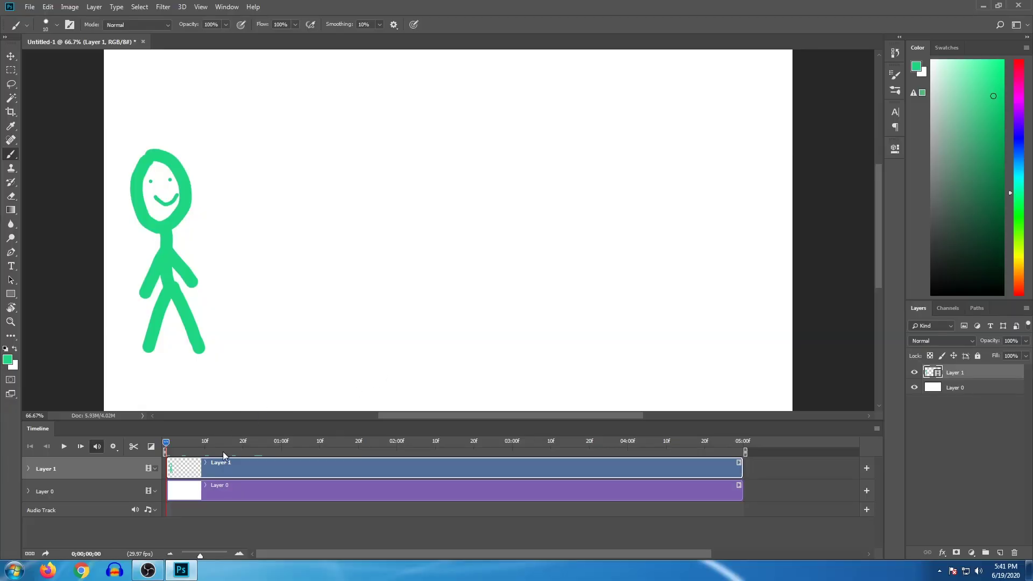
- Play back the finished stick-figure timeline animation as a preview
key(space)
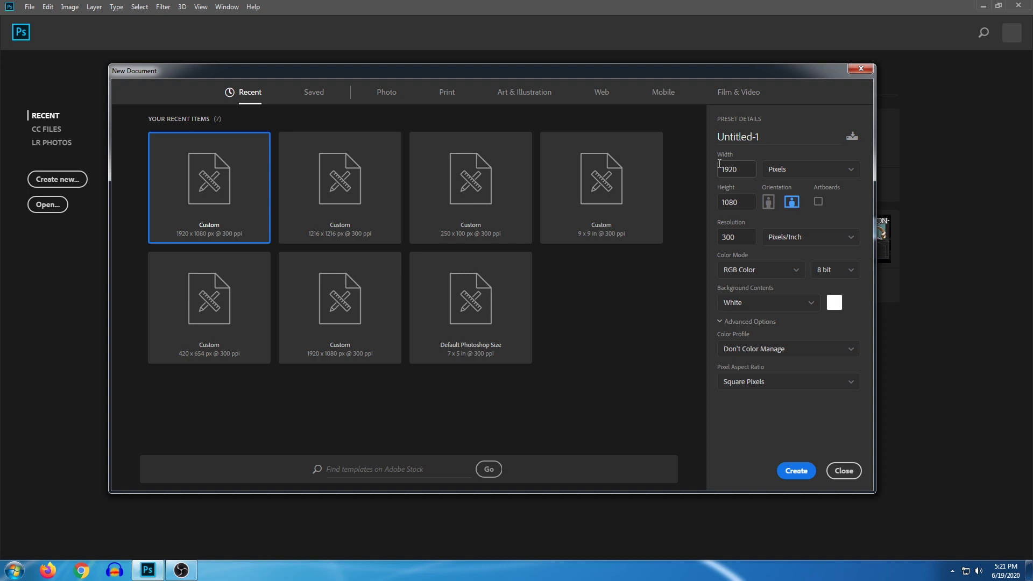
- Create a blank white document 1920 × 1080 px at 300 ppi
double_click(737, 169)
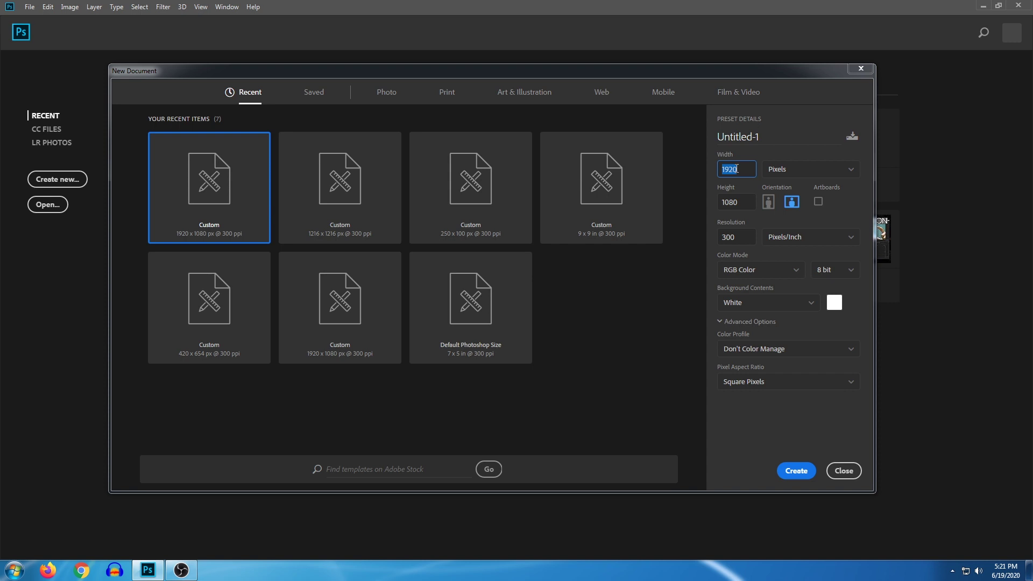
double_click(743, 235)
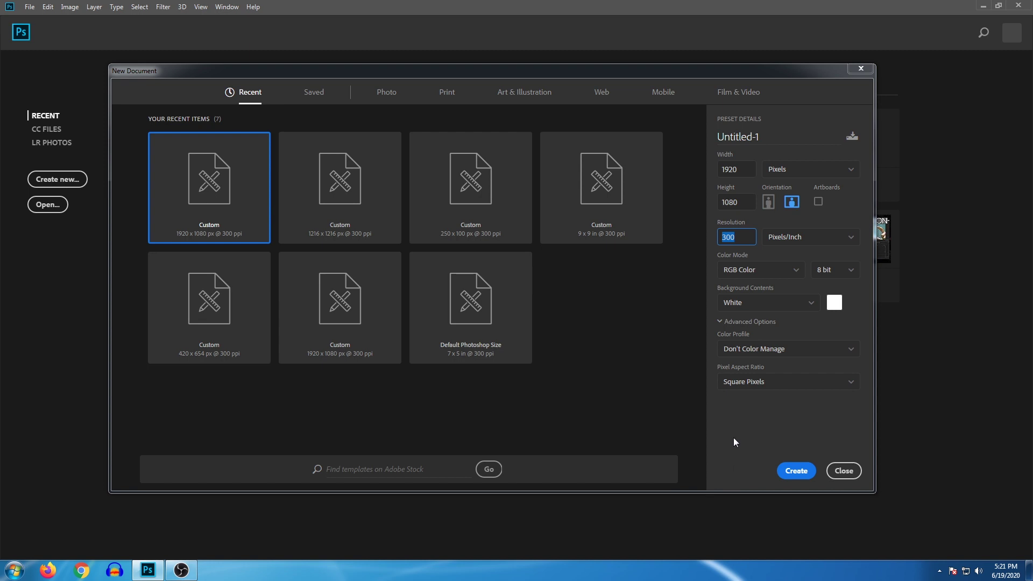
click(801, 472)
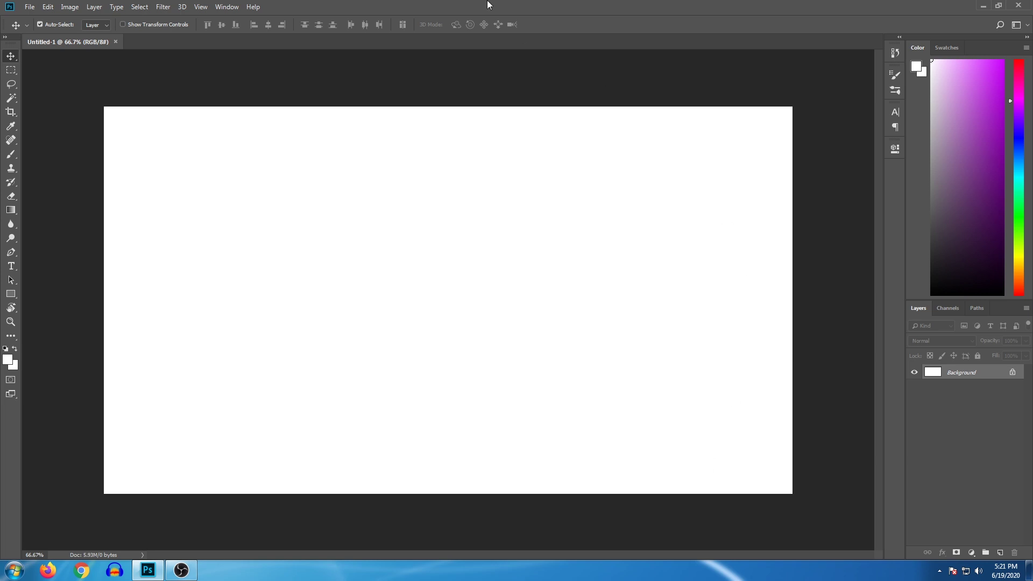
- Show the Timeline panel and unlock the Background into an editable Layer 0
click(227, 6)
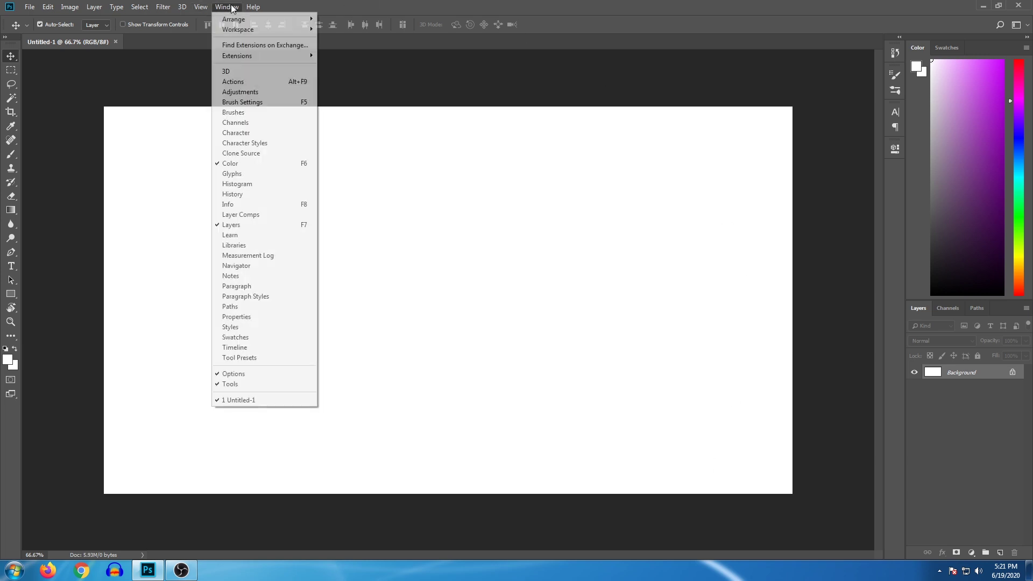
click(247, 349)
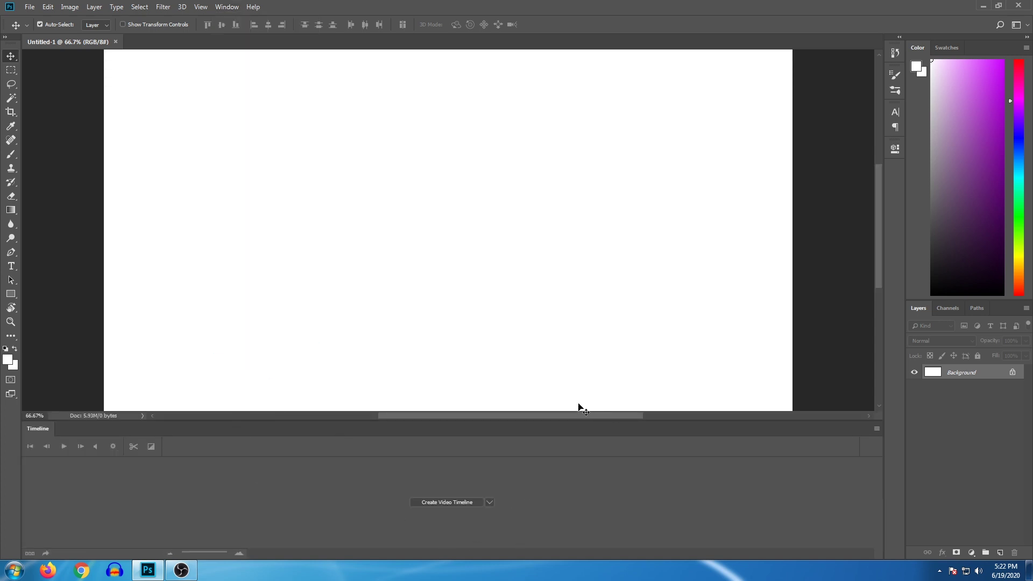
click(1013, 373)
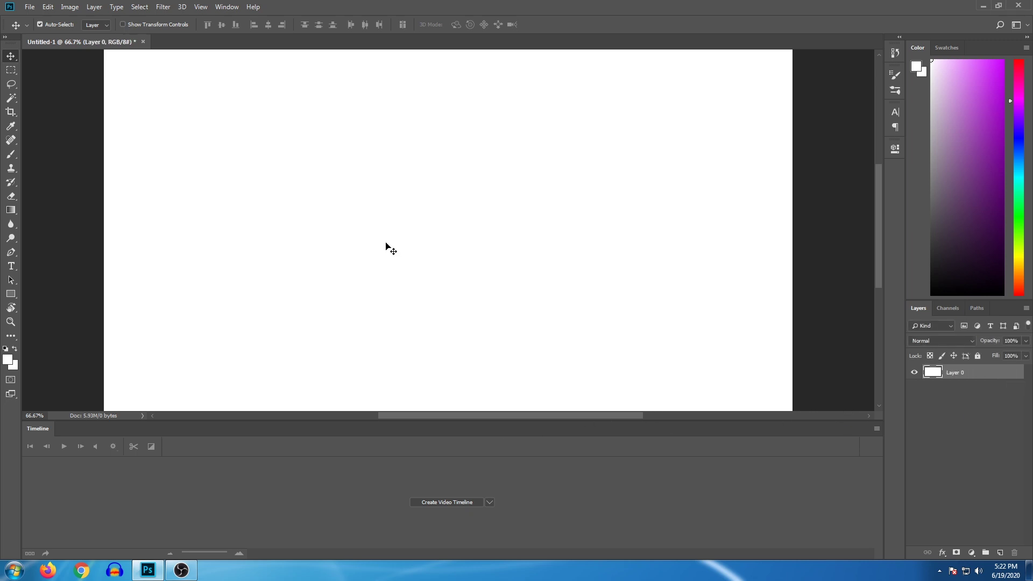
- Add a new blank video layer, Layer 1, with its own timeline track
click(94, 7)
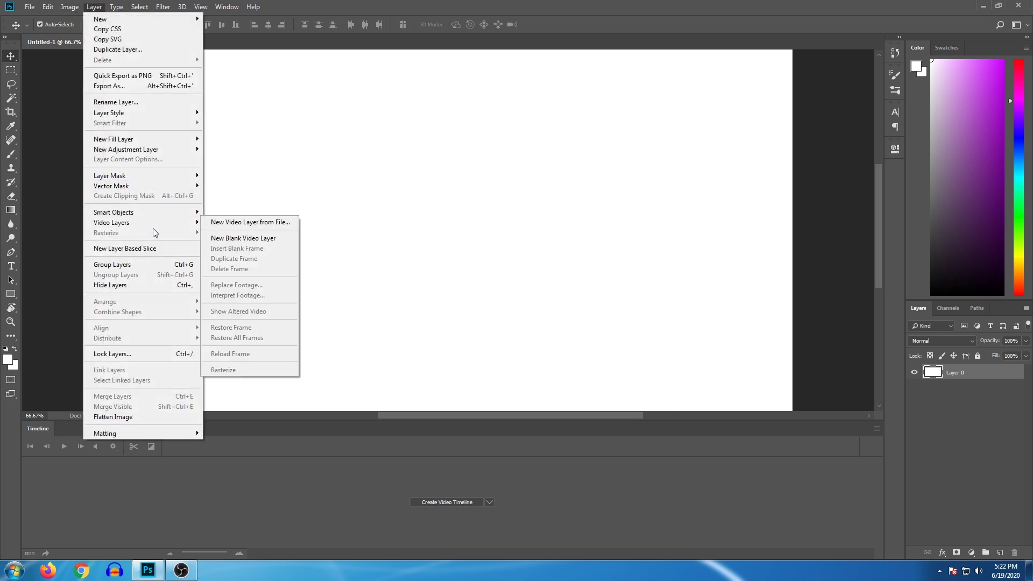
mouse_move(157, 224)
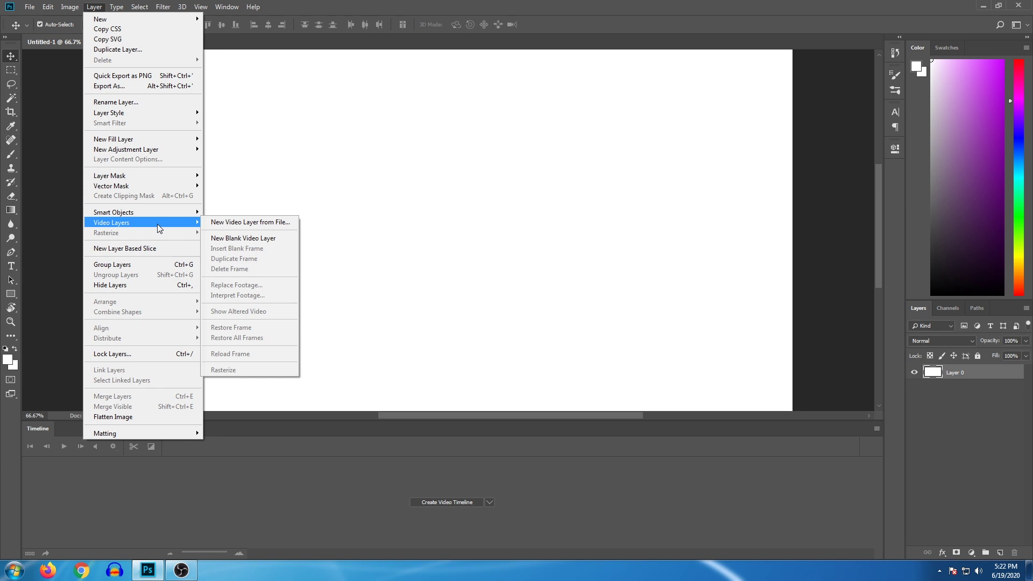
click(240, 239)
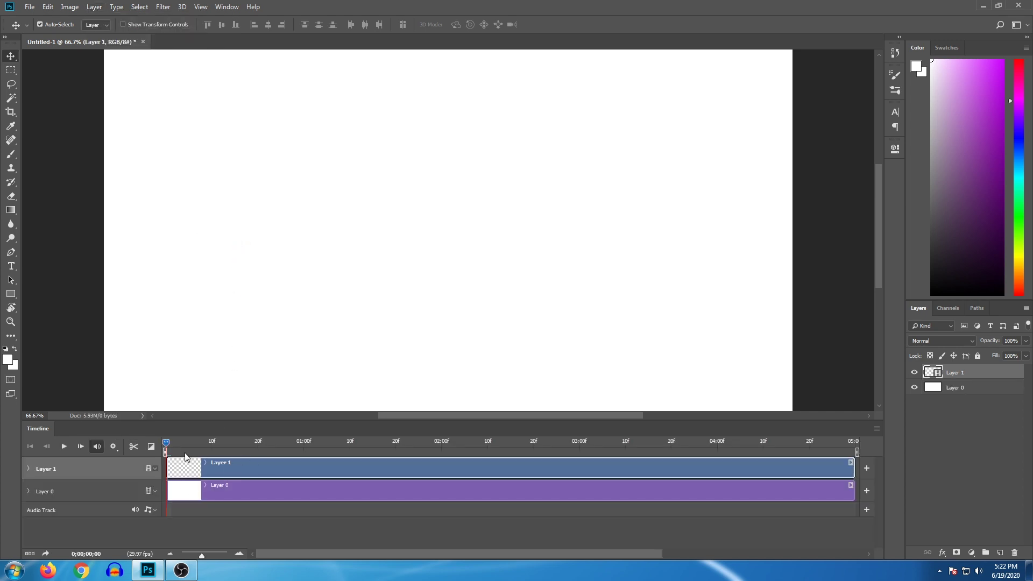
- With Layer 1 active, set the timeline frame rate to 18 fps and preview playback
click(281, 485)
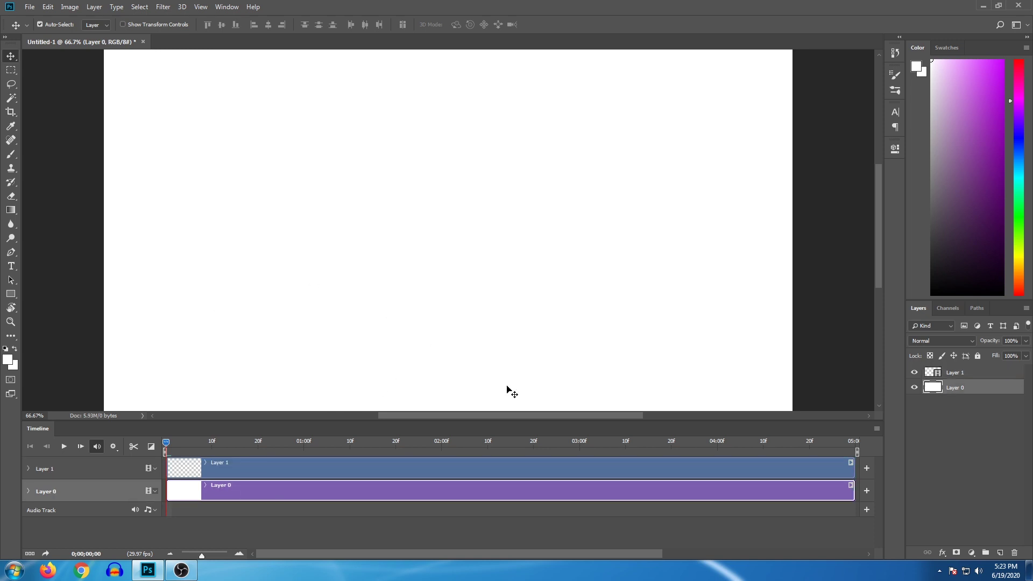
click(250, 474)
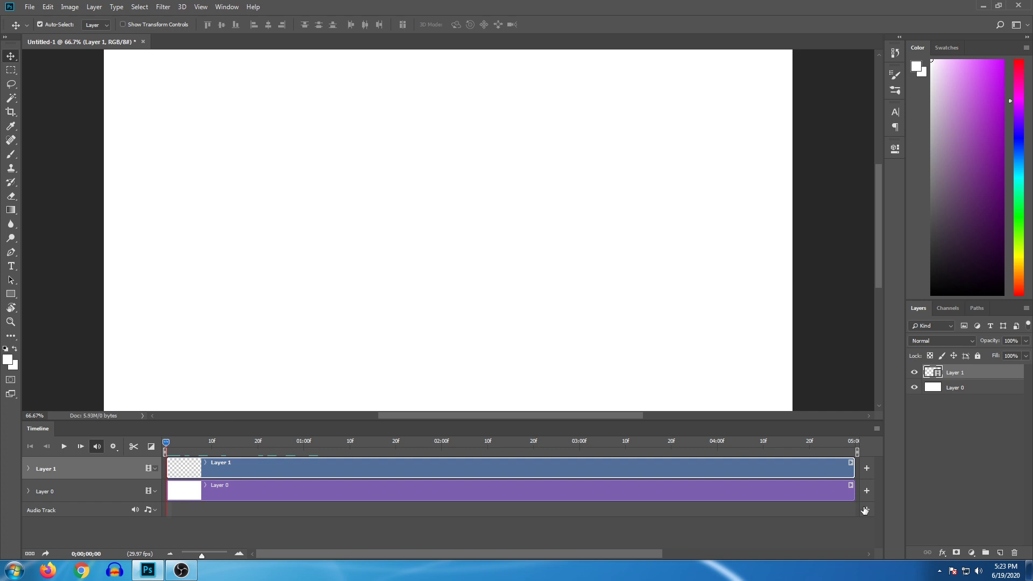
click(878, 429)
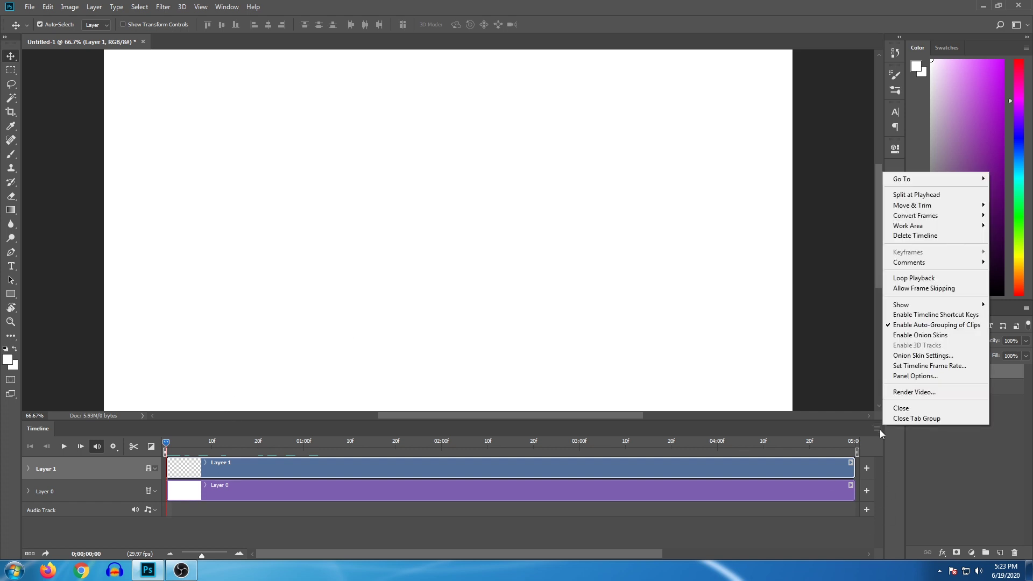
click(926, 366)
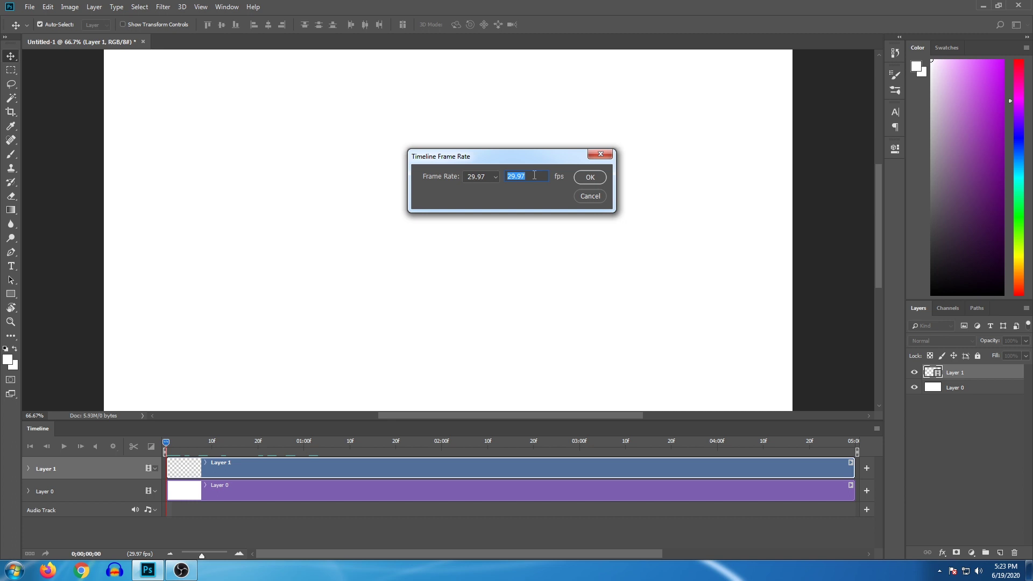
text(18)
click(590, 177)
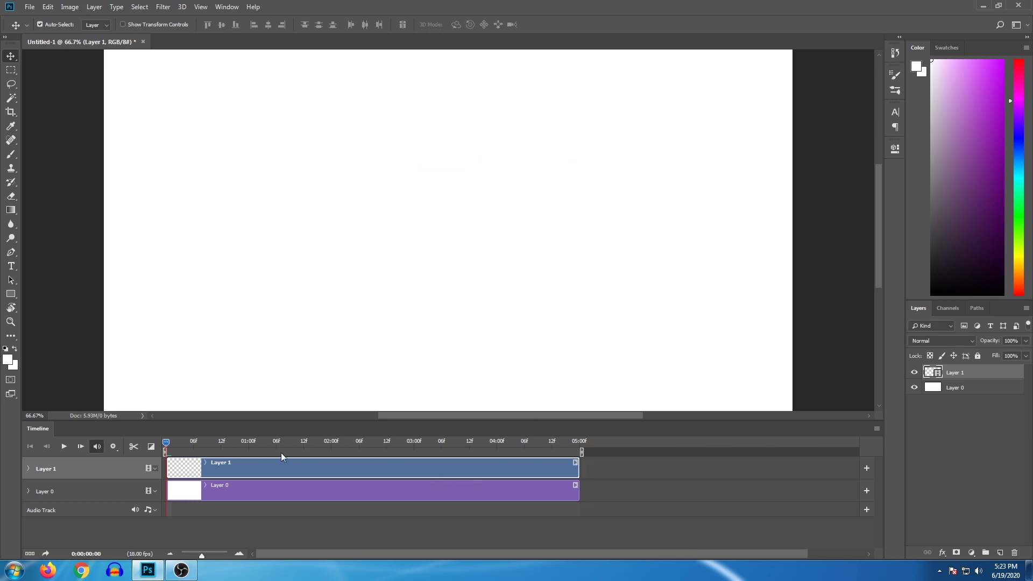
key(space)
key(space)
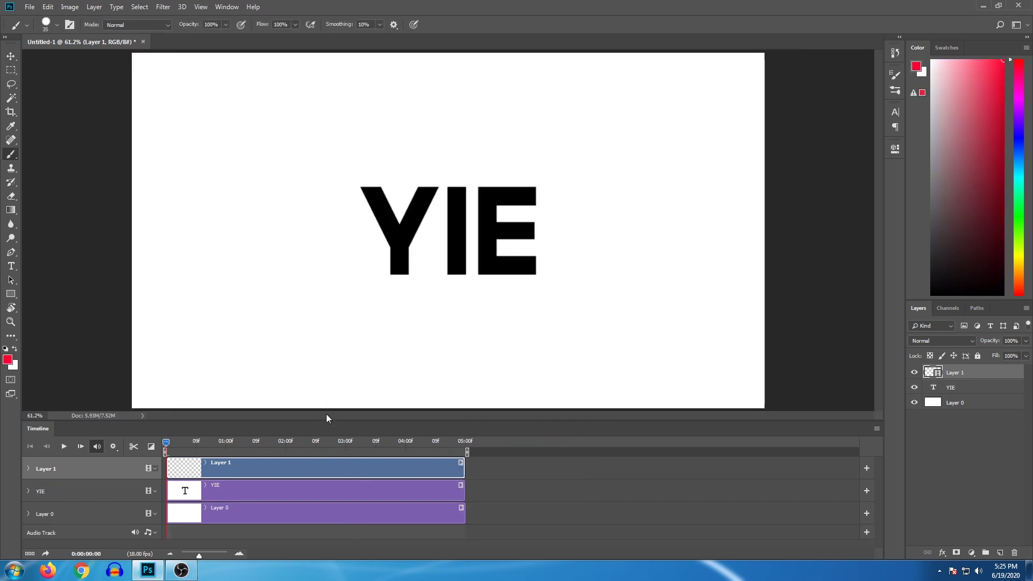
- Make Layer 1 the drawing layer and bring up the foreground Color Picker showing red #ff002a
click(298, 492)
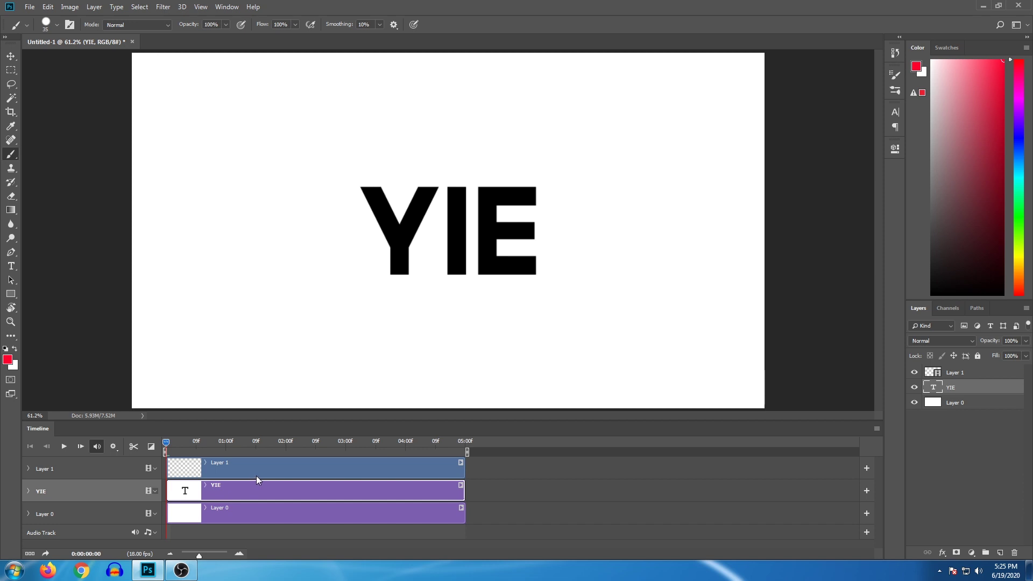
click(218, 468)
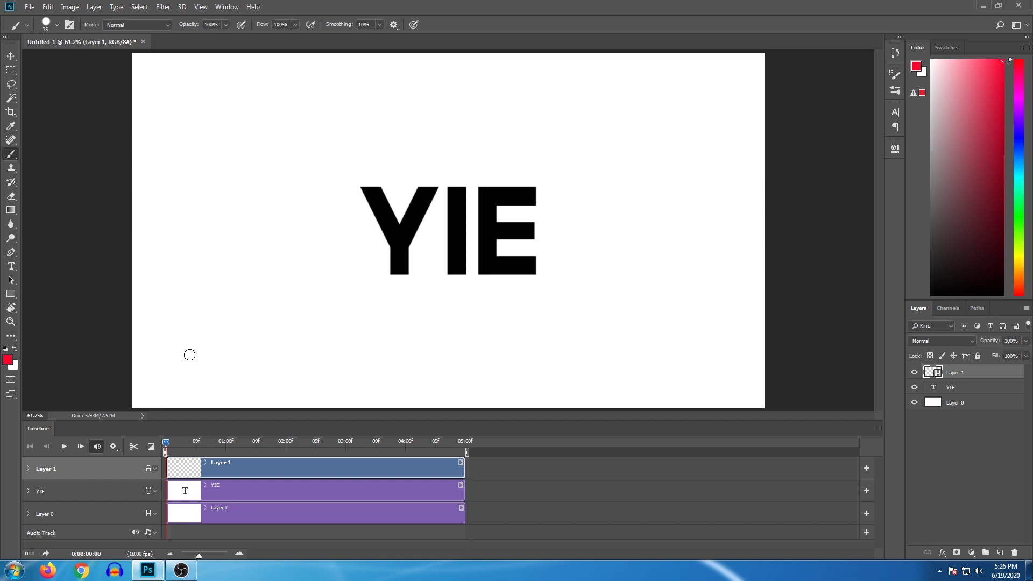
click(9, 360)
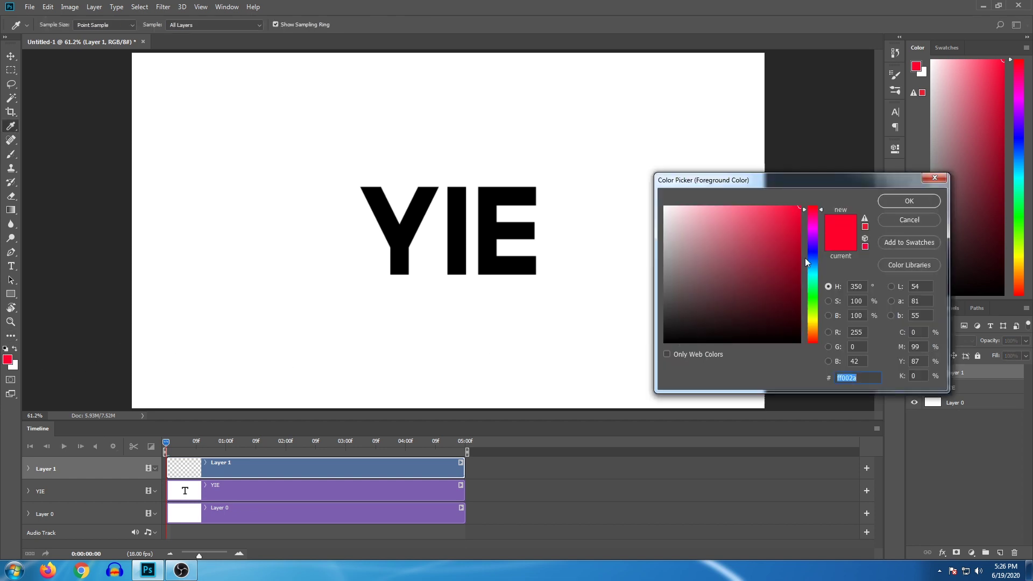
- Confirm red #ff002a, zoom the timeline to individual frames, and move through frames 00–02
click(923, 201)
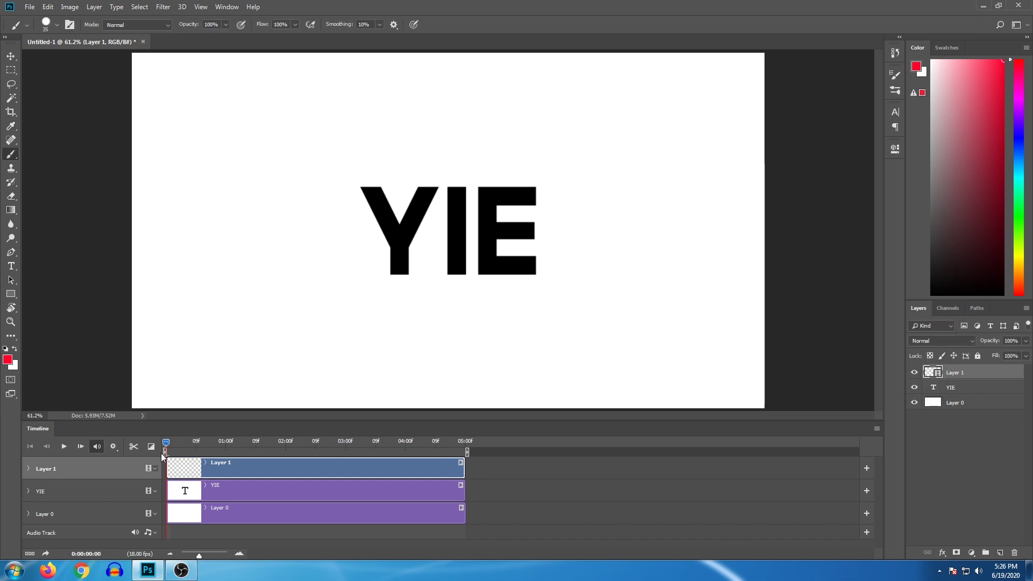
mouse_move(166, 446)
mouse_down()
mouse_move(202, 447)
mouse_move(160, 456)
mouse_up()
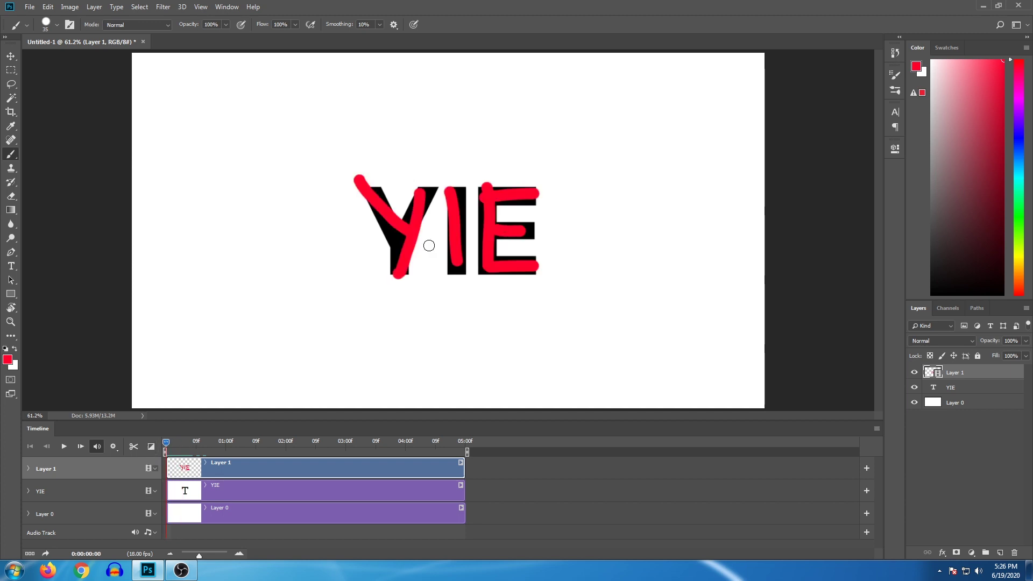
click(170, 443)
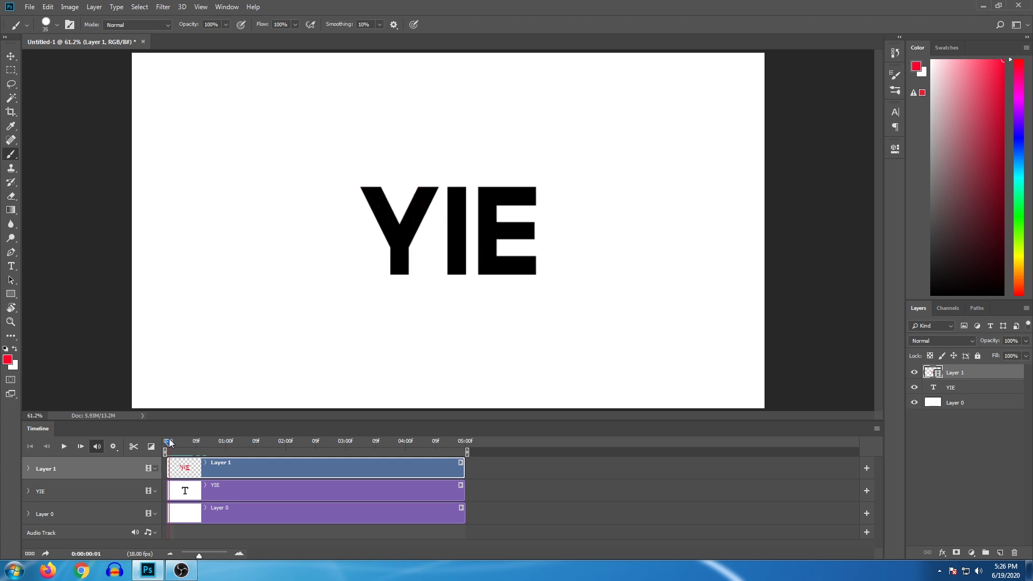
drag(199, 556, 224, 557)
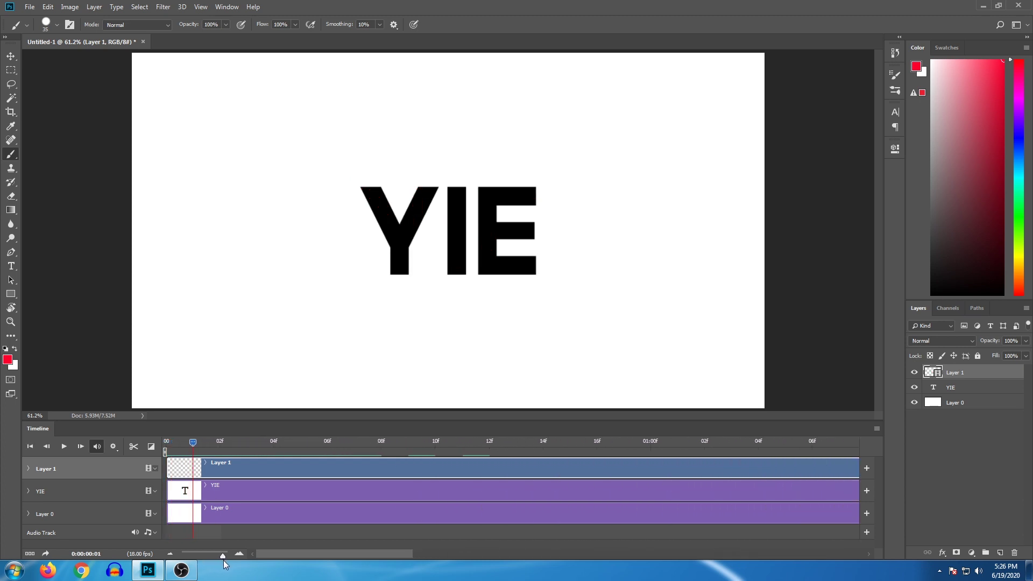
click(176, 444)
mouse_move(180, 444)
mouse_down()
mouse_move(221, 452)
mouse_move(178, 457)
mouse_move(237, 461)
mouse_move(204, 466)
mouse_up()
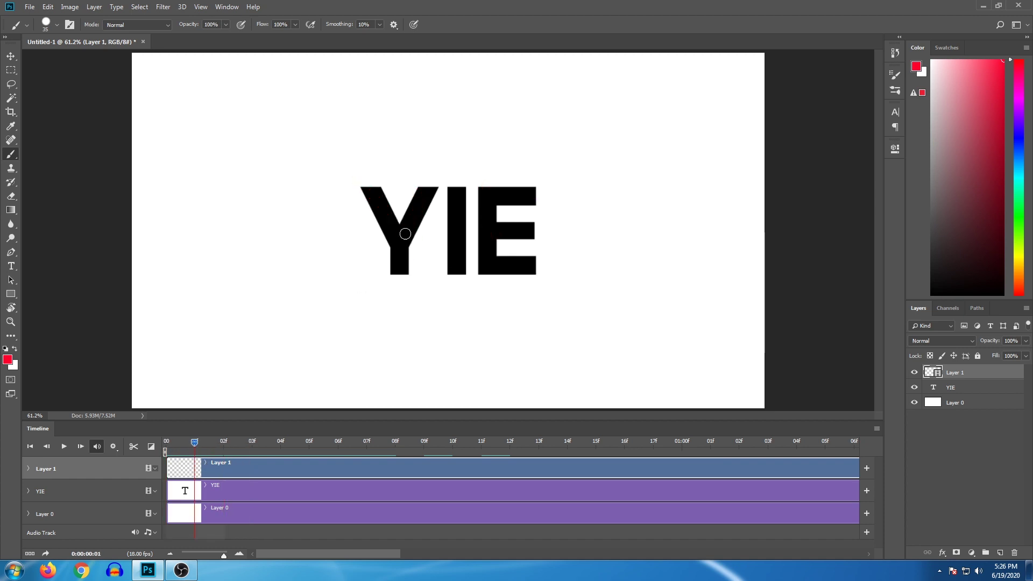
click(220, 445)
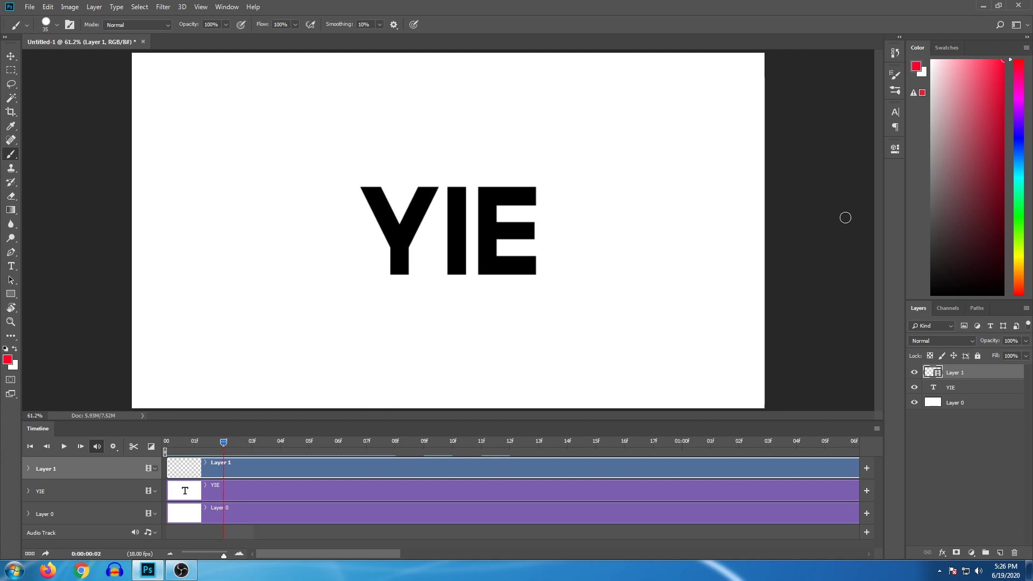
- Paint strokes over the Y, I and E letters on frame 02
drag(982, 126, 931, 60)
mouse_move(371, 185)
mouse_down()
mouse_move(398, 228)
mouse_move(434, 189)
mouse_move(461, 215)
mouse_move(461, 264)
mouse_up()
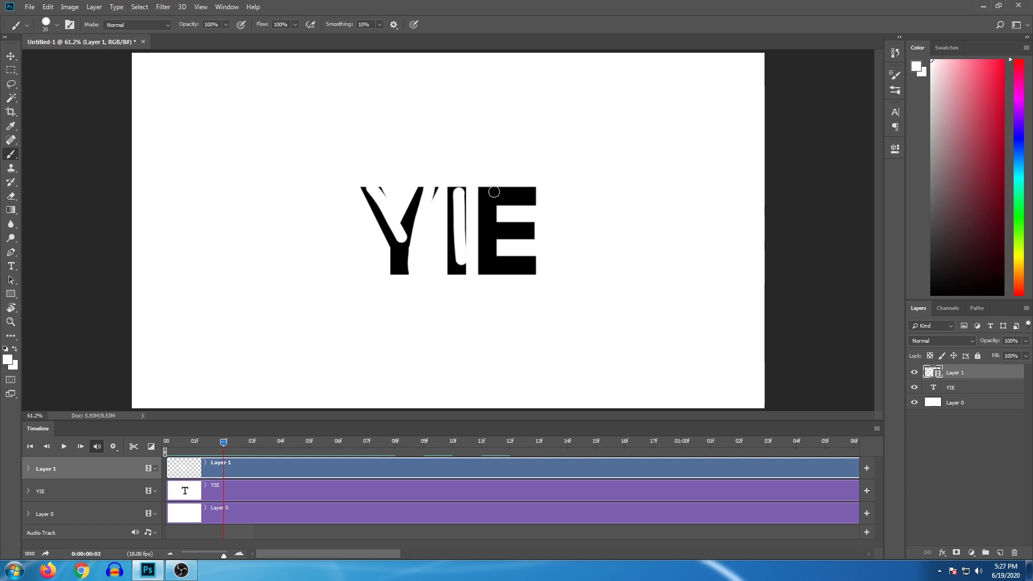
drag(494, 192, 494, 263)
click(993, 95)
drag(390, 272, 419, 180)
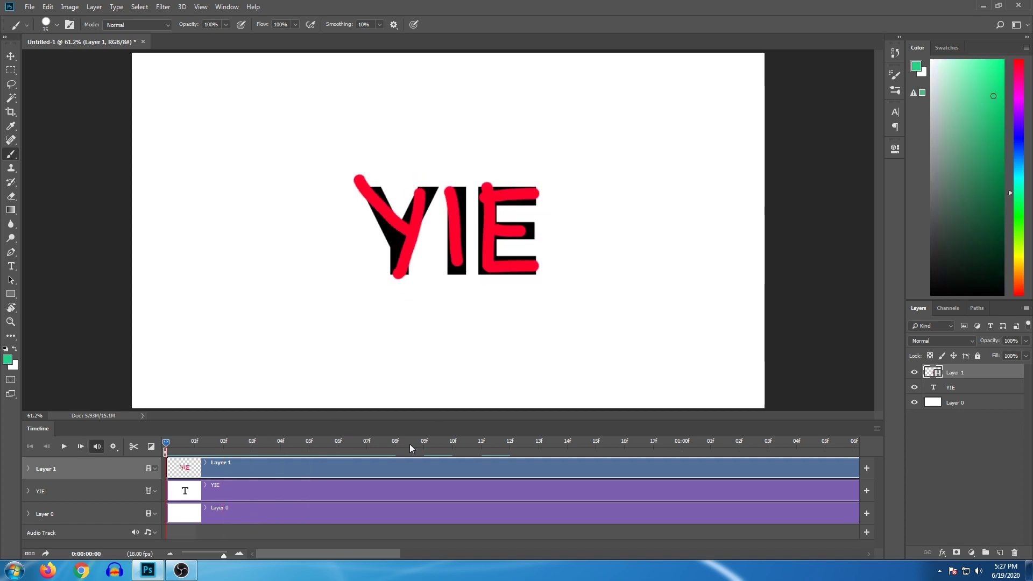
- Hide the YIE guide text and trim the work area to about frame 5
click(914, 388)
drag(222, 560, 204, 560)
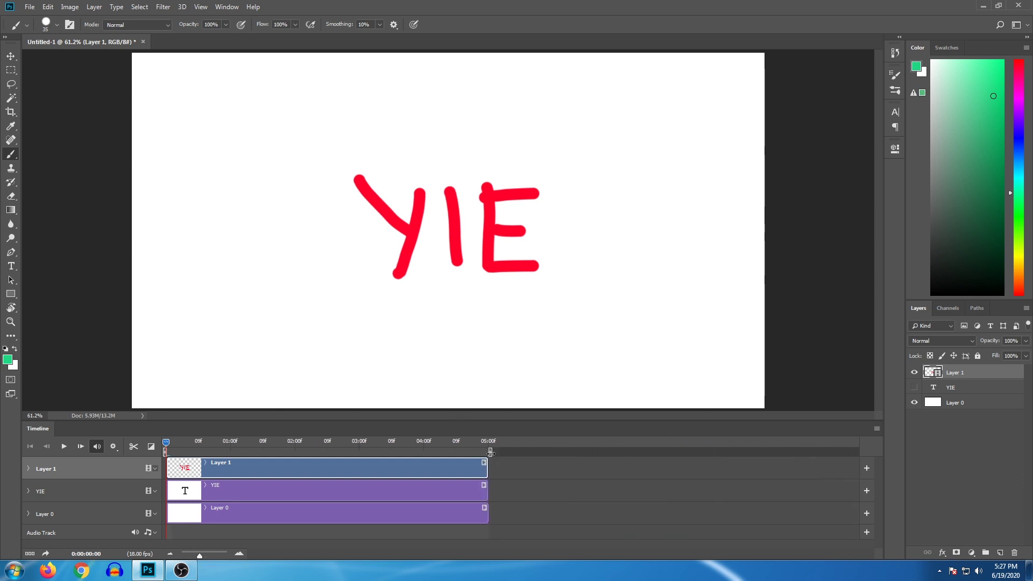
drag(443, 453, 245, 453)
drag(166, 445, 187, 453)
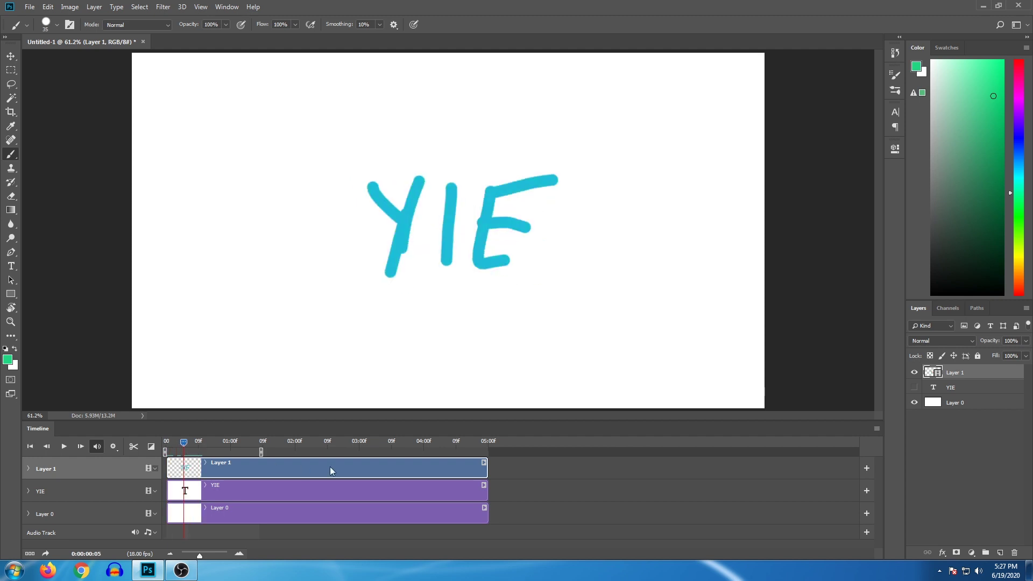
drag(261, 453, 186, 453)
- Play the looping colour-shifting YIE animation, checking the timeline options without changes
key(space)
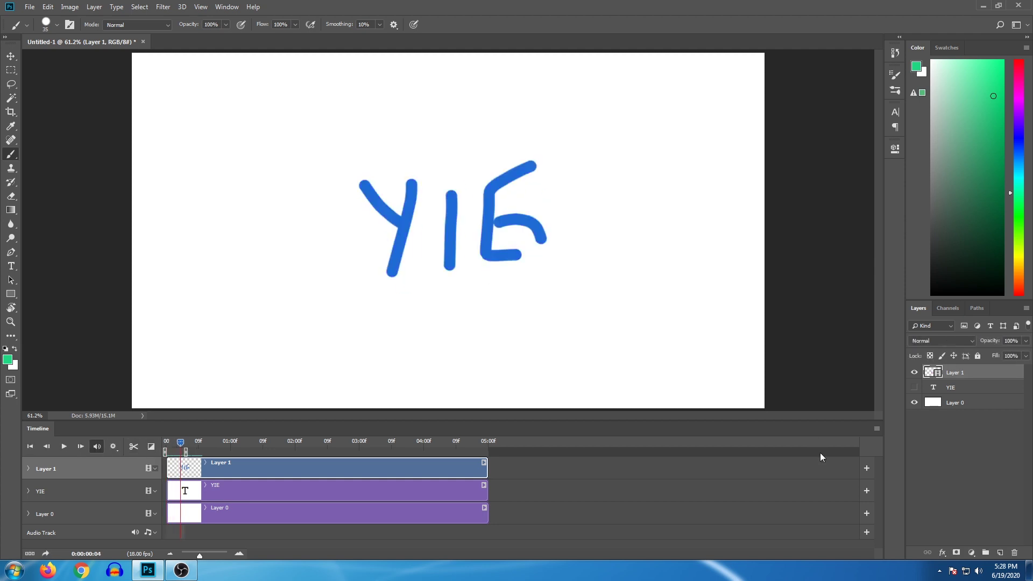
click(876, 428)
click(885, 439)
click(877, 428)
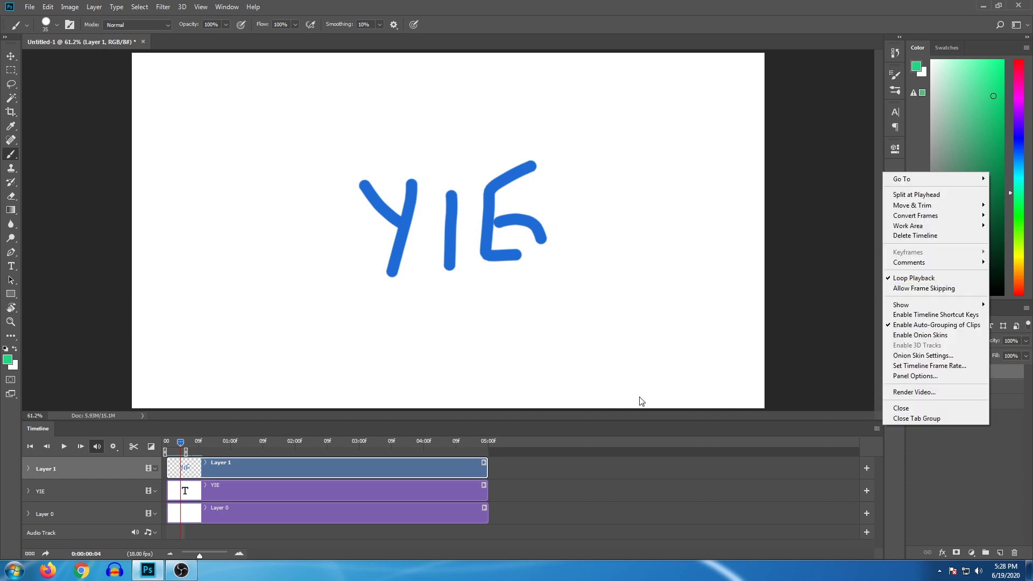
click(183, 451)
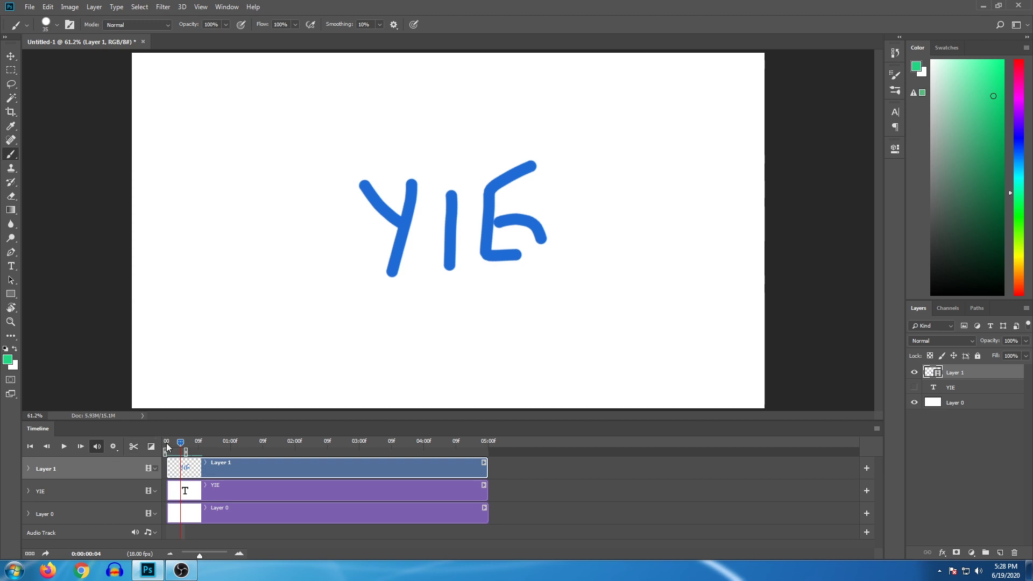
key(space)
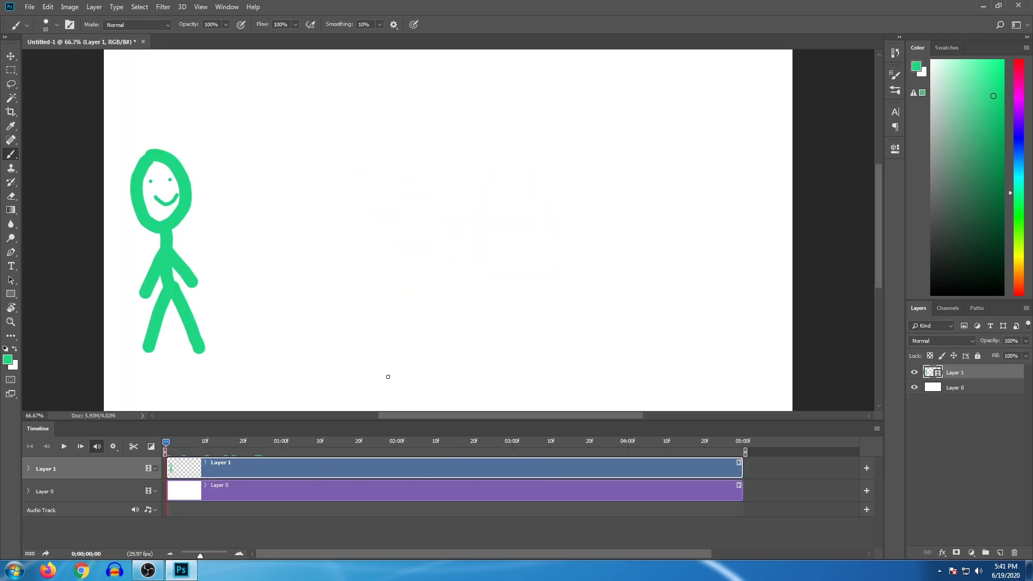
- Play the green stick-figure walking animation, then stop playback
key(space)
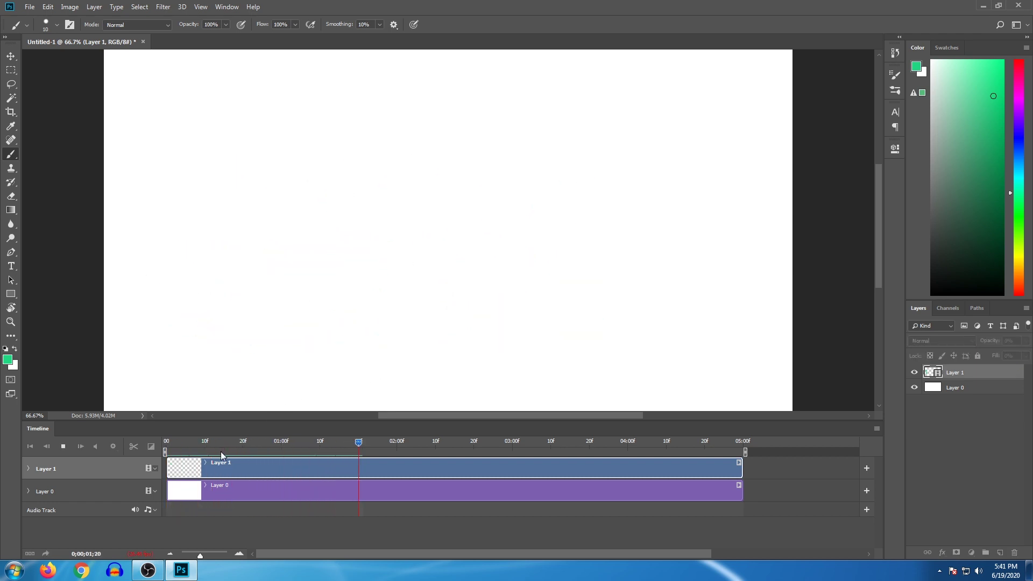
key(space)
key(space)
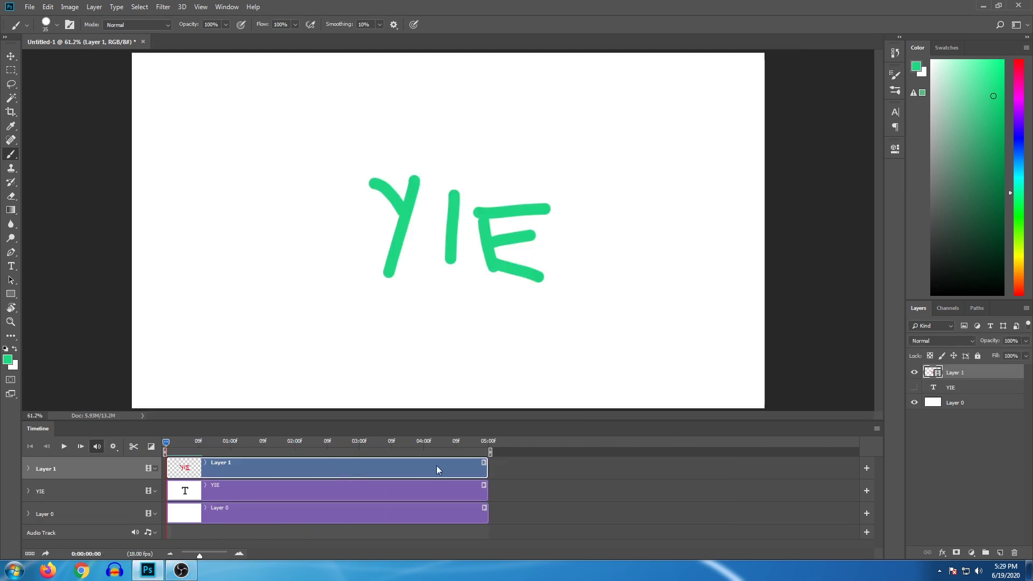
- Open the Timeline panel's options menu to reach its Close command
click(877, 429)
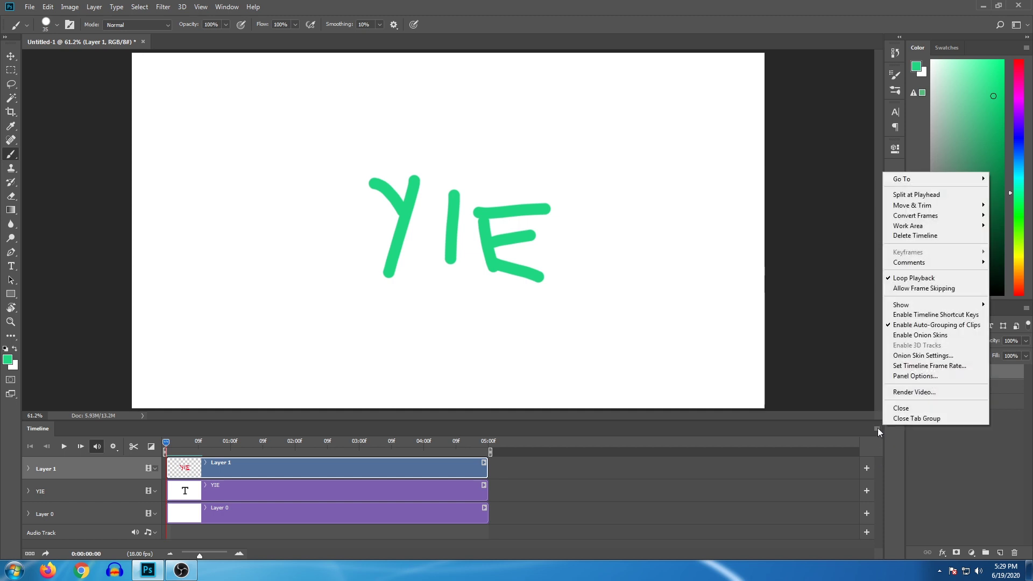